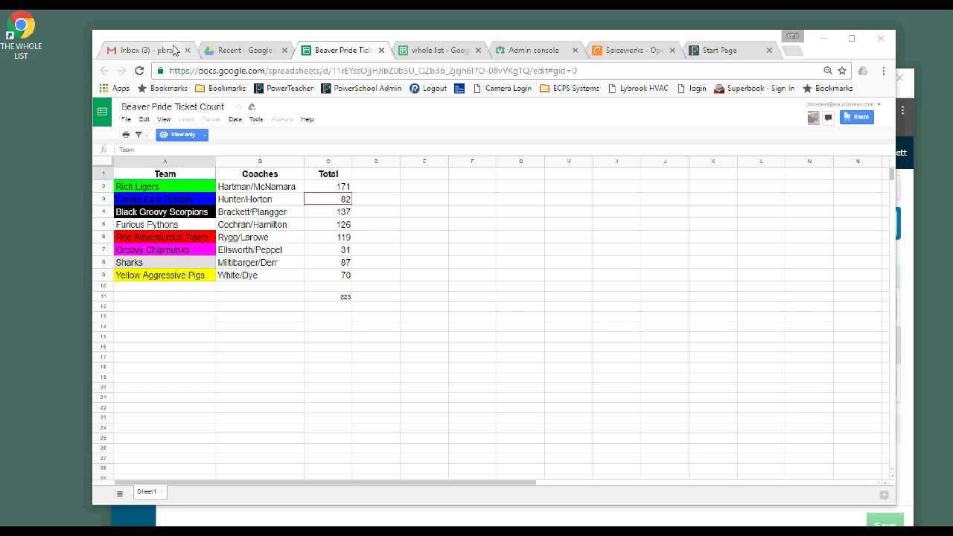
# Step: Switch from the Beaver Pride Ticket Count spreadsheet to the Recent - Google Drive tab
pyautogui.click(247, 50)
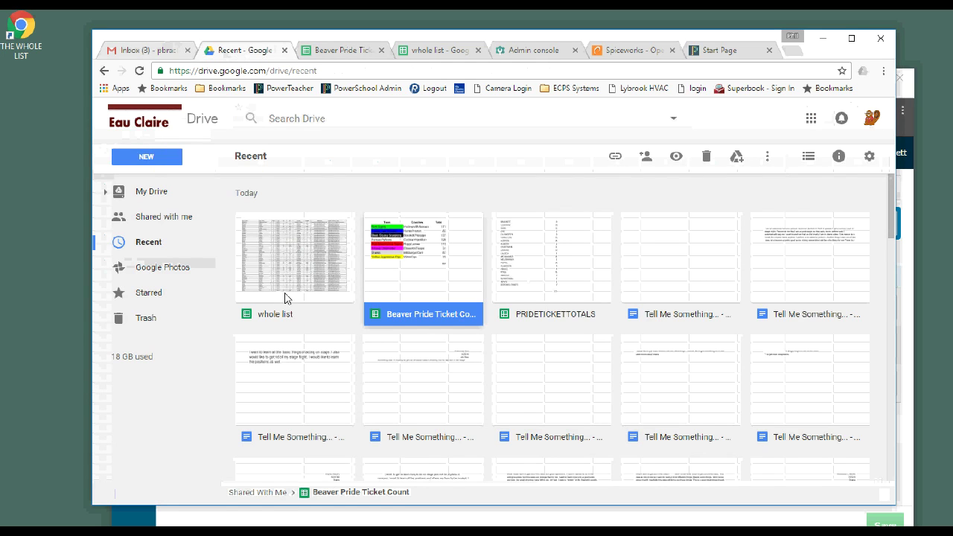
# Step: Browse My Drive and Shared with me, then return to the Beaver Pride Ticket Count spreadsheet
pyautogui.click(142, 194)
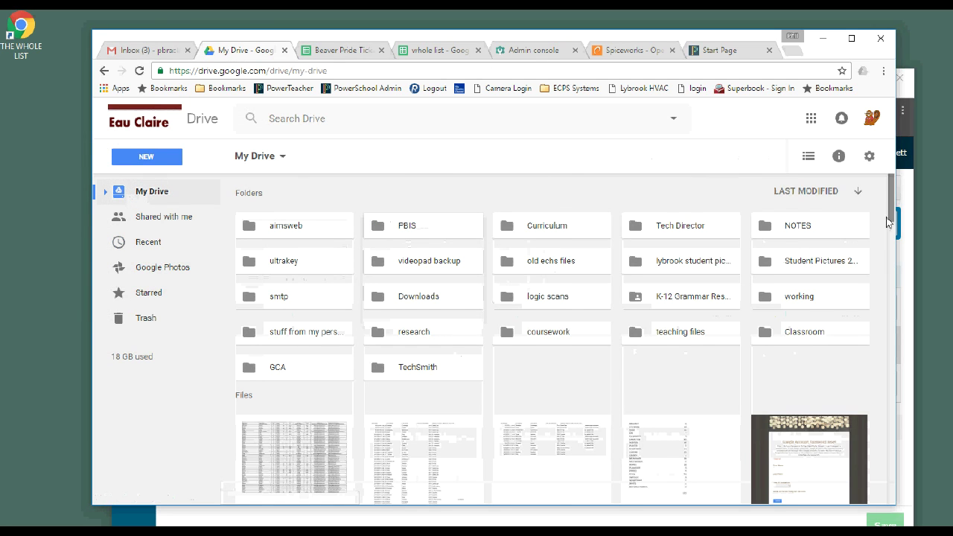
pyautogui.moveTo(891, 221)
pyautogui.mouseDown()
pyautogui.moveTo(913, 336)
pyautogui.moveTo(182, 212)
pyautogui.mouseUp()
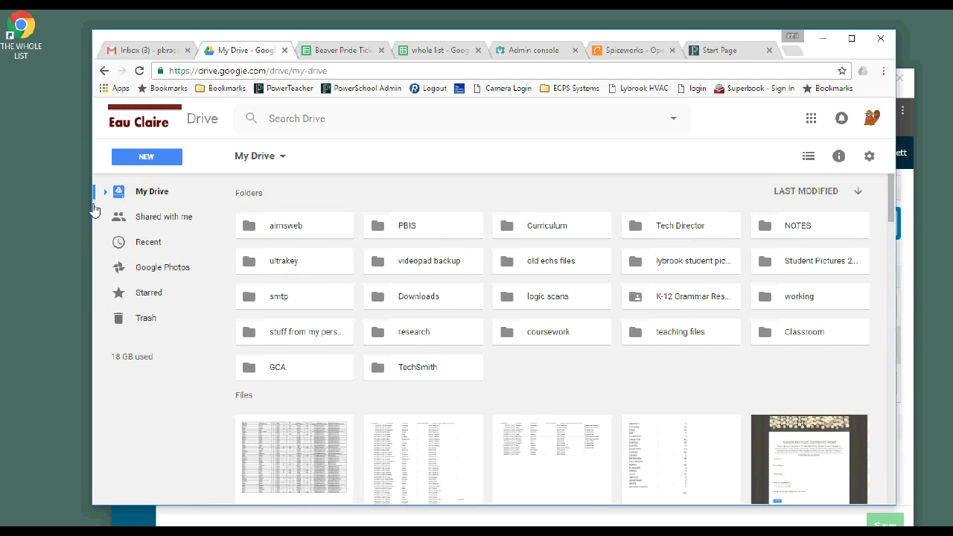
pyautogui.click(183, 216)
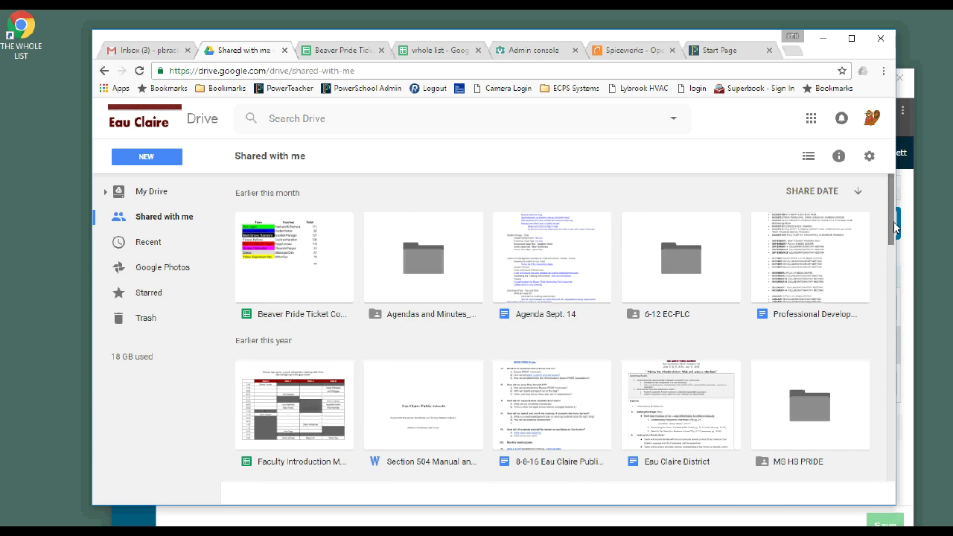
pyautogui.moveTo(891, 230)
pyautogui.mouseDown()
pyautogui.moveTo(878, 379)
pyautogui.moveTo(880, 204)
pyautogui.mouseUp()
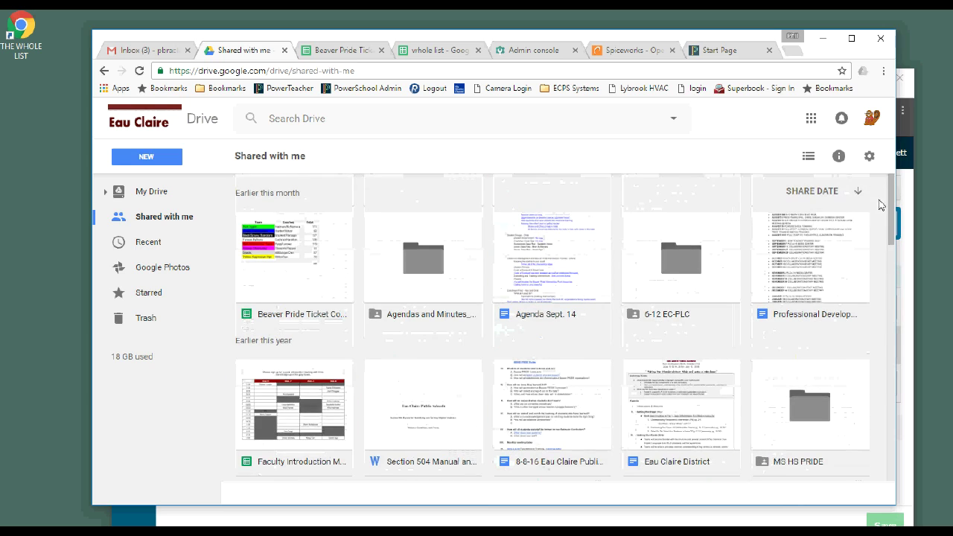
pyautogui.click(343, 50)
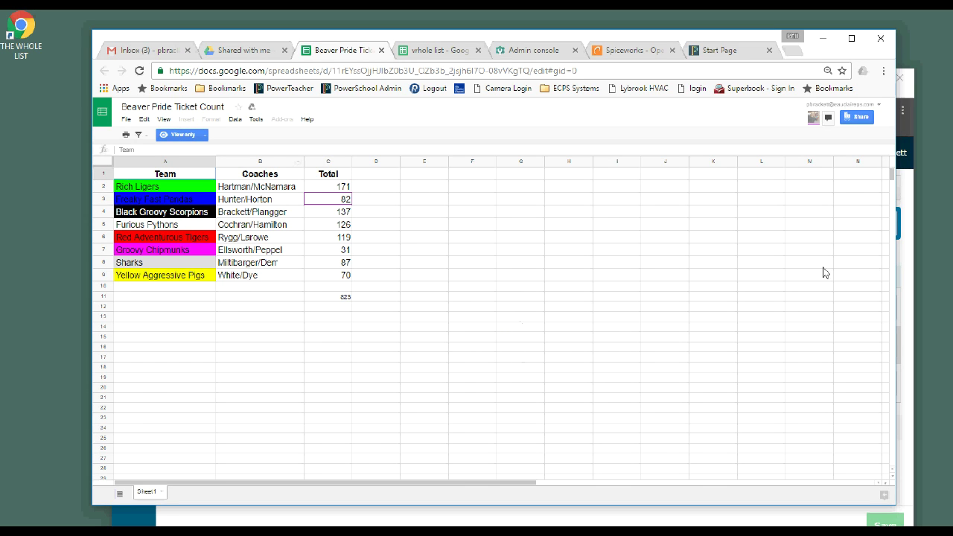
# Step: Copy the Beaver Pride Ticket Count shareable link from the Share dialog and close it
pyautogui.click(858, 119)
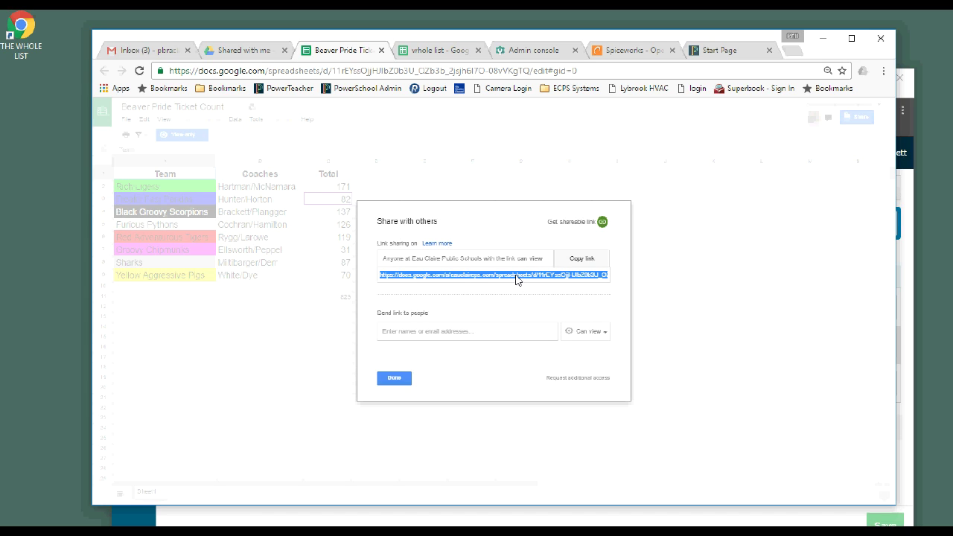
pyautogui.click(573, 261)
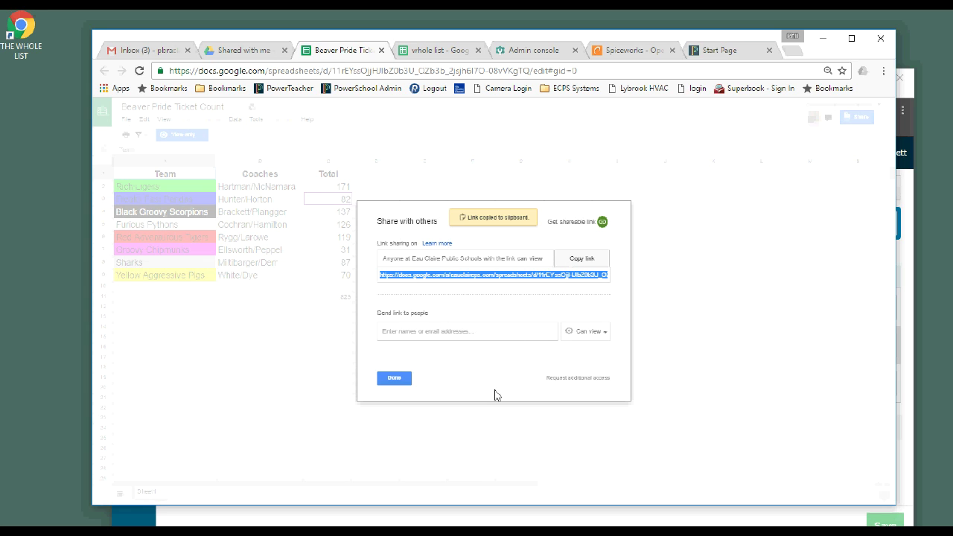
pyautogui.click(409, 381)
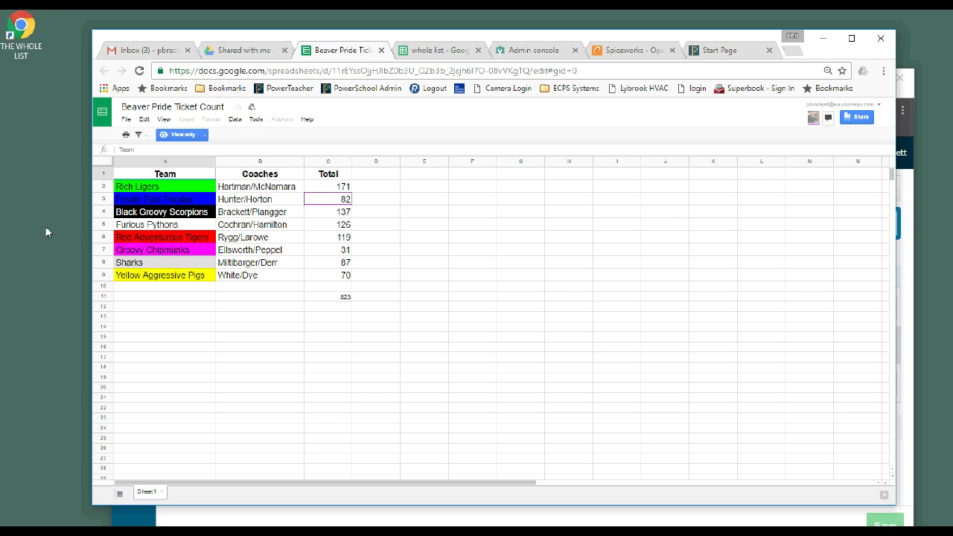
# Step: Start a new desktop shortcut and paste the copied spreadsheet link as its location
pyautogui.rightClick(39, 185)
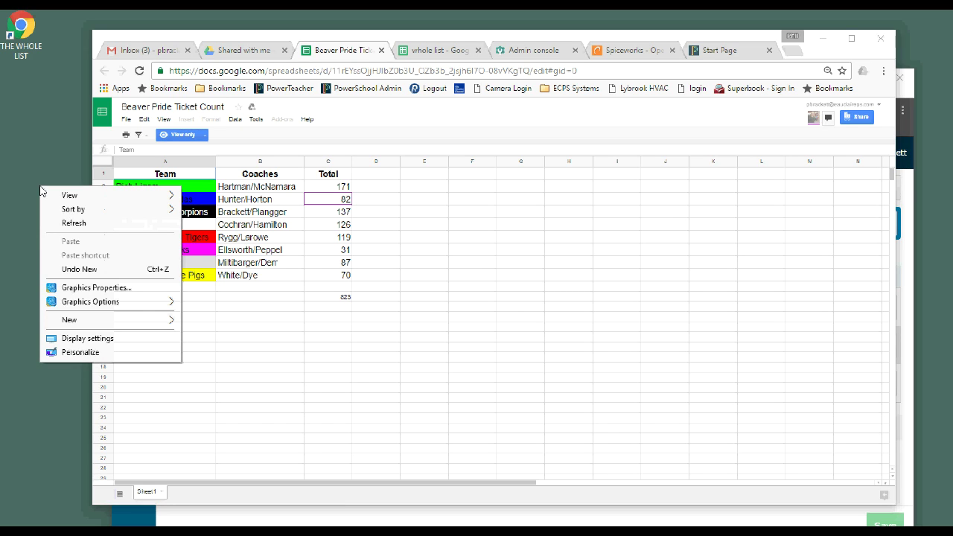
pyautogui.moveTo(104, 319)
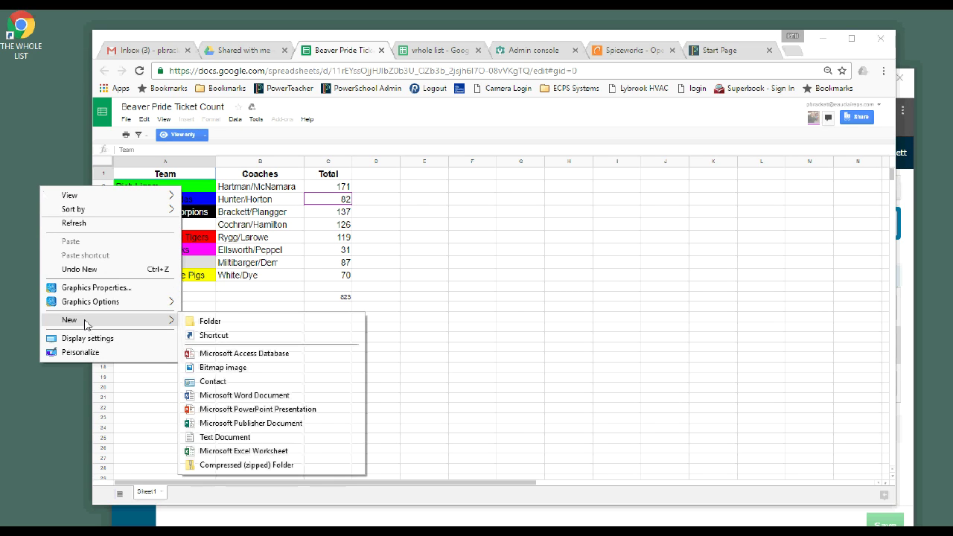
pyautogui.click(219, 335)
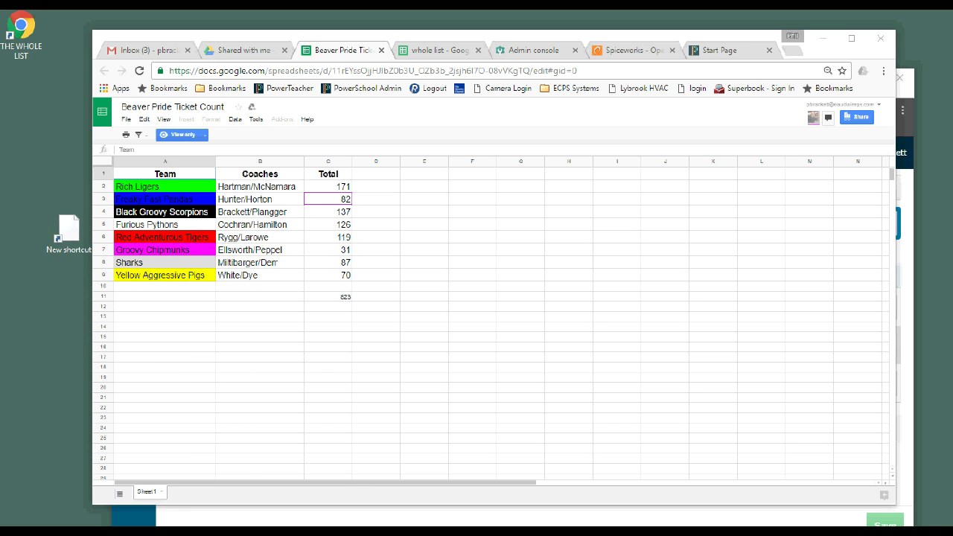
pyautogui.moveTo(410, 159); pyautogui.dragTo(582, 167)
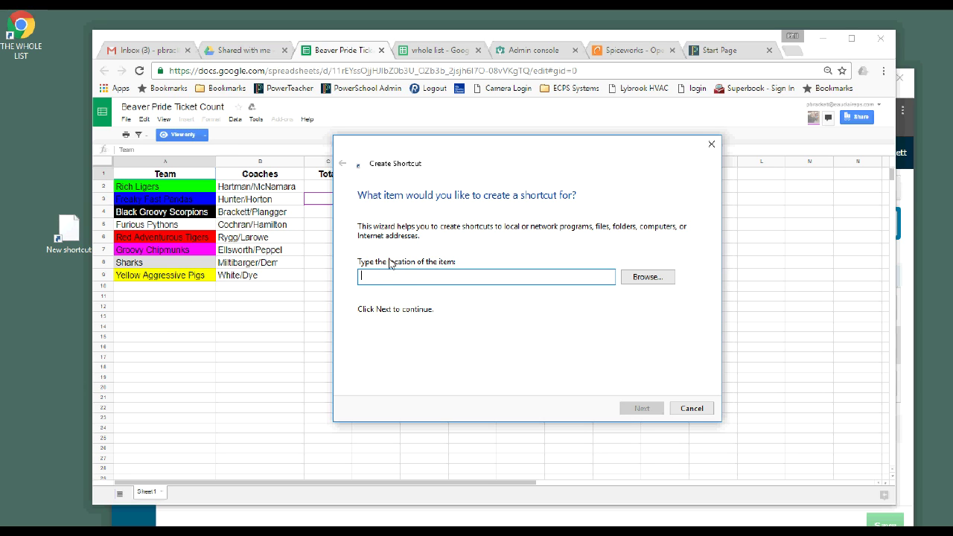
pyautogui.rightClick(390, 276)
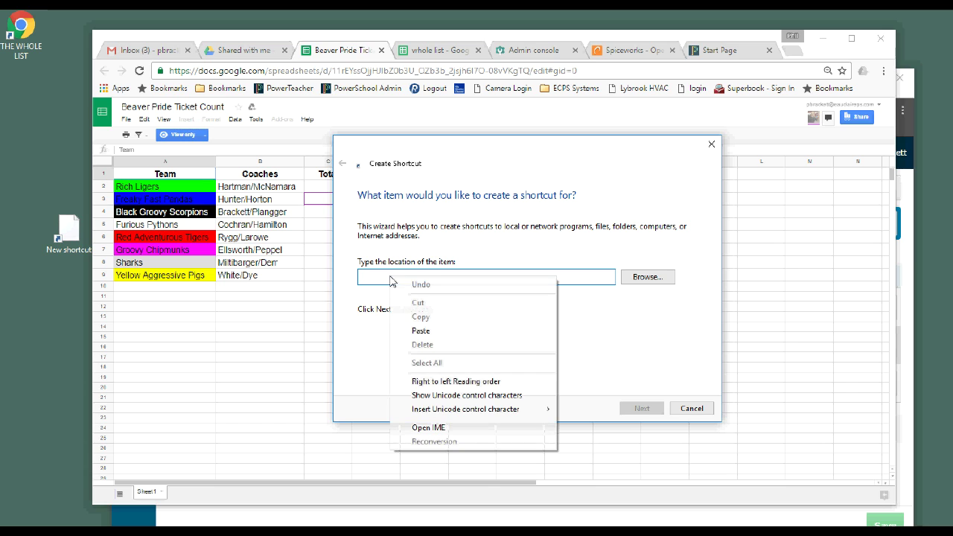
pyautogui.click(432, 332)
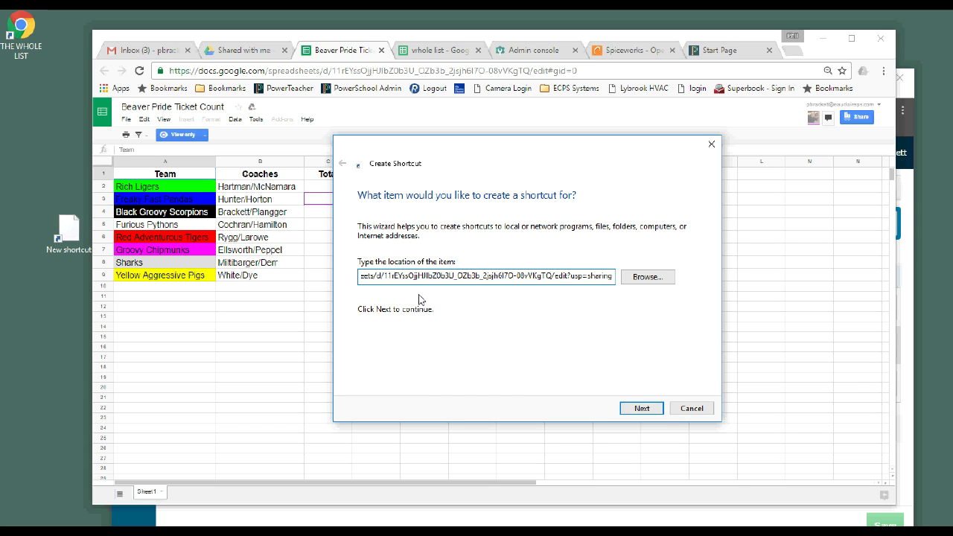
pyautogui.press('Home')
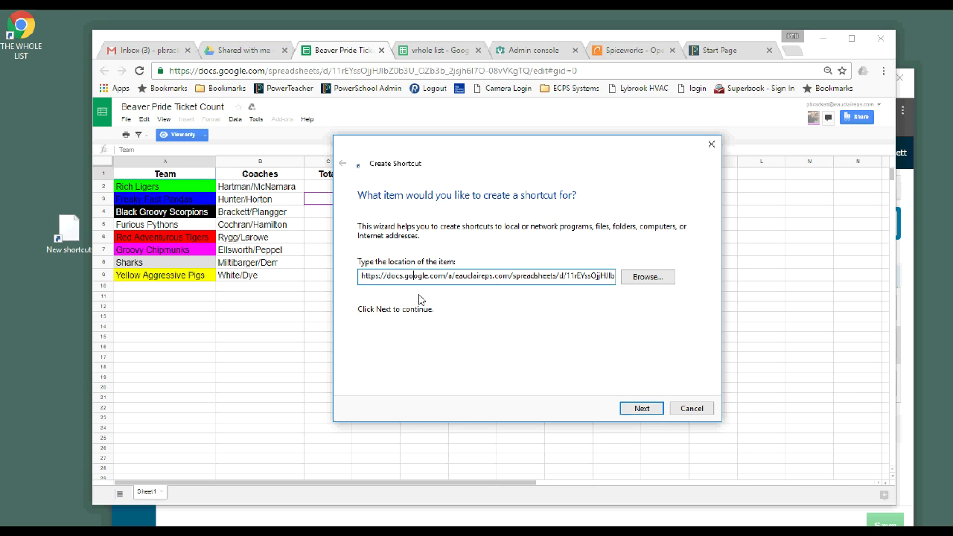
pyautogui.press('Right')
pyautogui.press('Right')
pyautogui.press('Right')
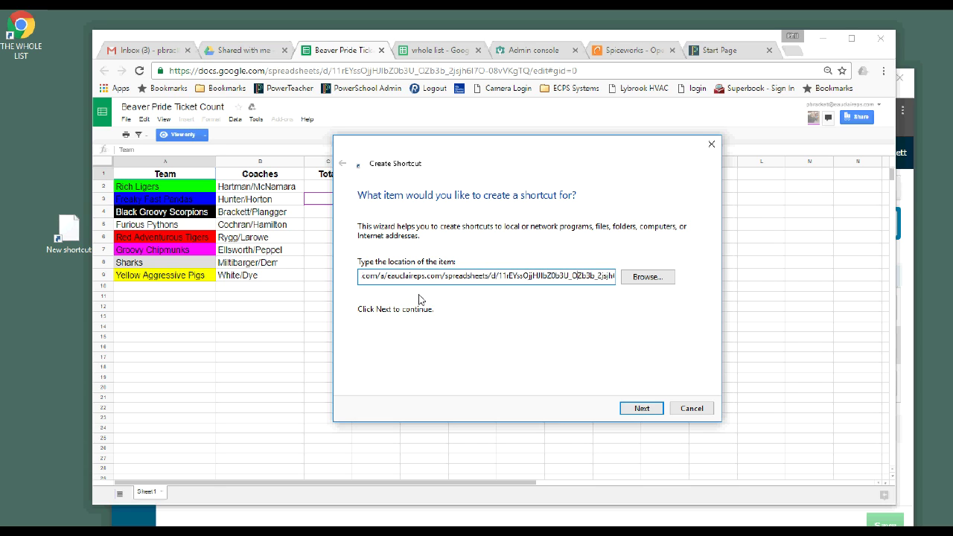
pyautogui.press('Right')
pyautogui.press('Right')
pyautogui.press('Right')
pyautogui.press('Right')
pyautogui.press('Right')
pyautogui.press('Right')
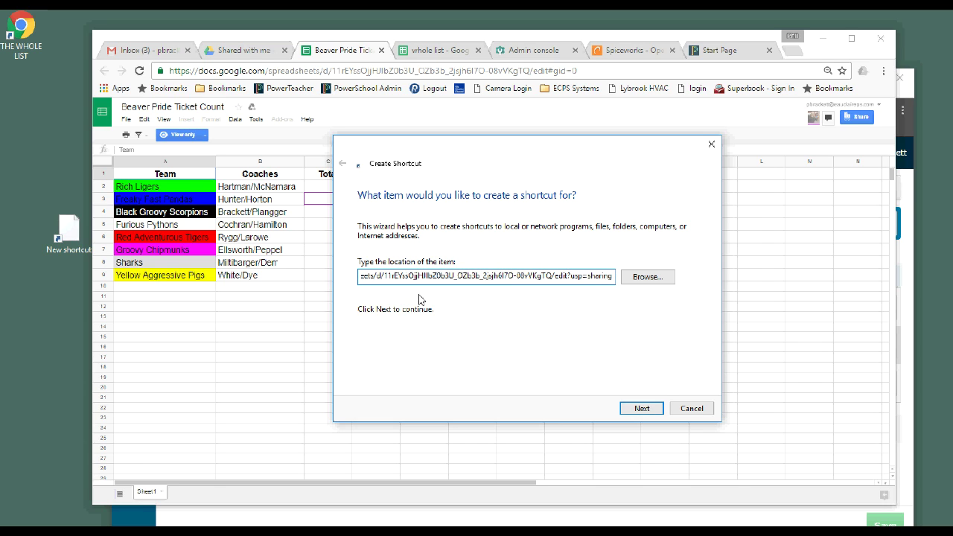
# Step: Name the shortcut 'Beaver Pride Ticket Count' and finish the wizard
pyautogui.click(641, 409)
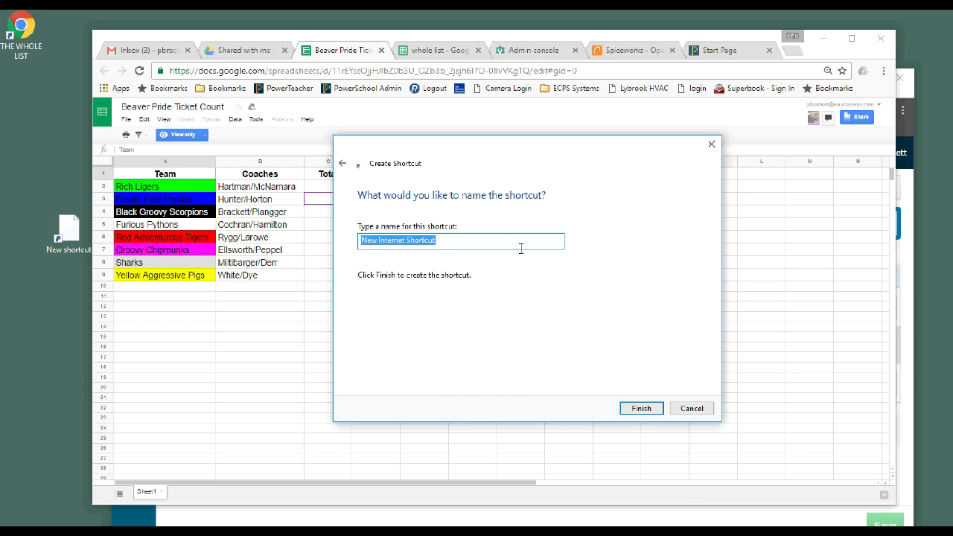
pyautogui.write('Beaver')
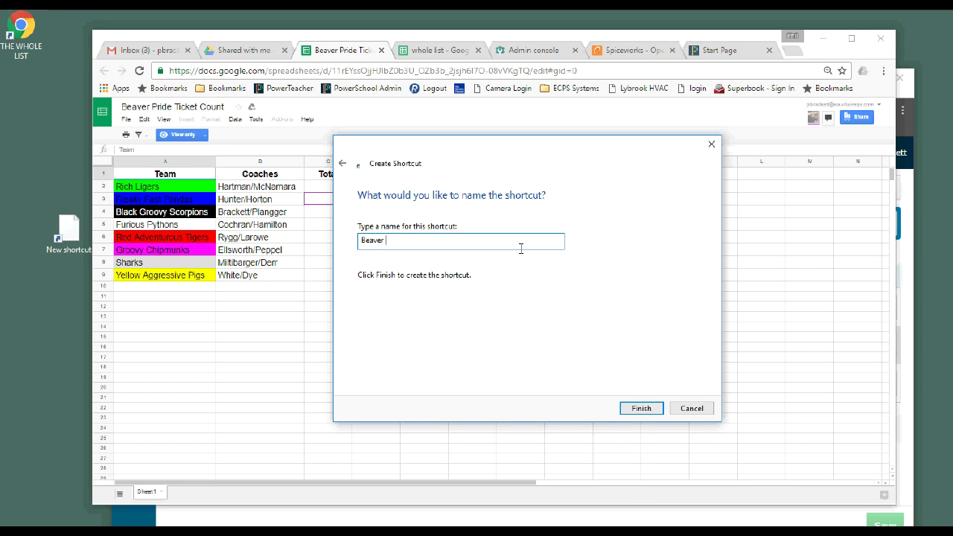
pyautogui.write(' P')
pyautogui.write('ride Ticket Co')
pyautogui.write('unt')
pyautogui.click(638, 407)
# Step: Align the shortcut at the desktop's left edge, close the sheet's tab, and reopen it via the shortcut
pyautogui.click(67, 265)
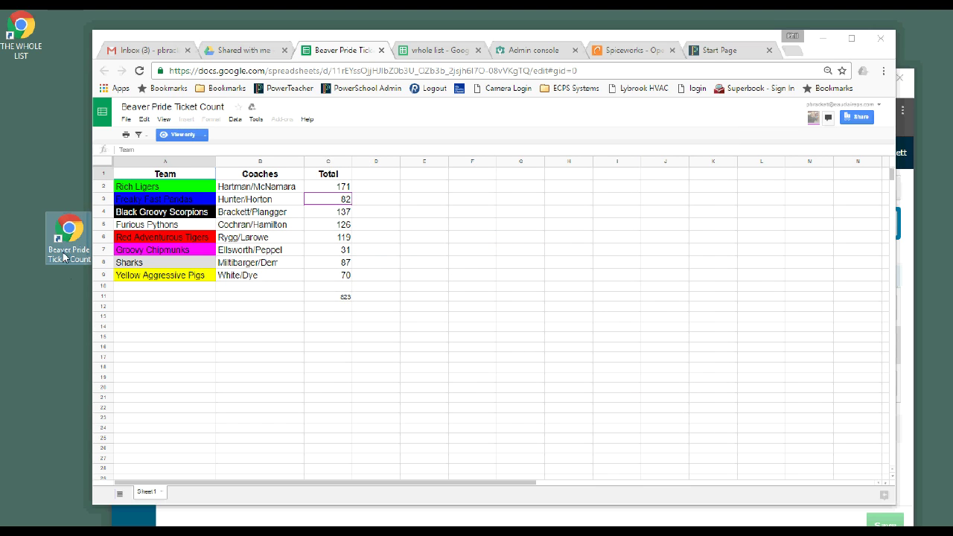
pyautogui.moveTo(67, 257); pyautogui.dragTo(37, 253)
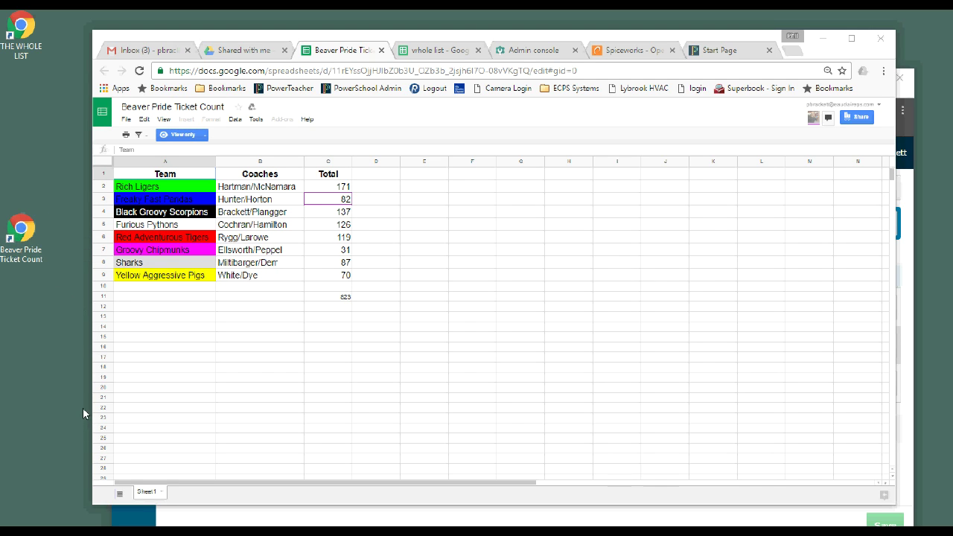
pyautogui.click(381, 50)
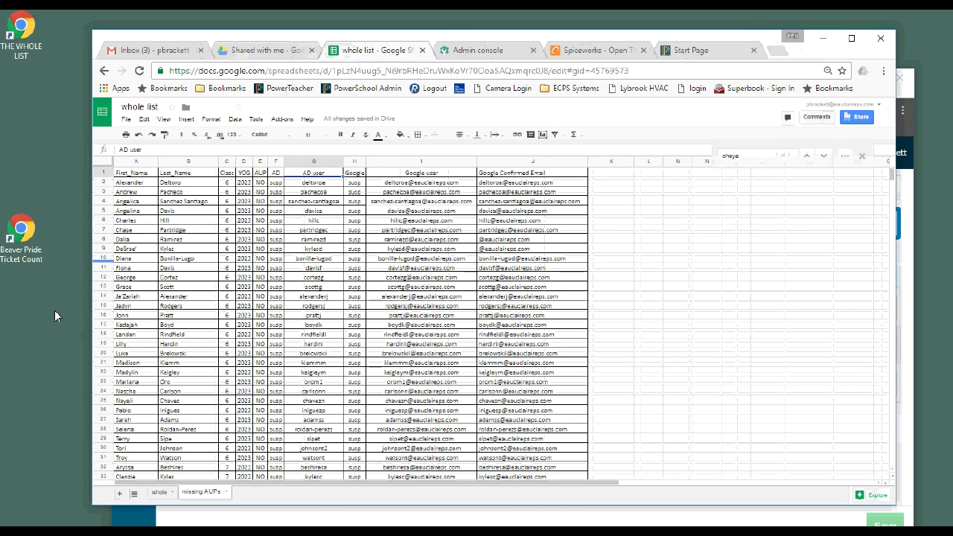
pyautogui.click(27, 256)
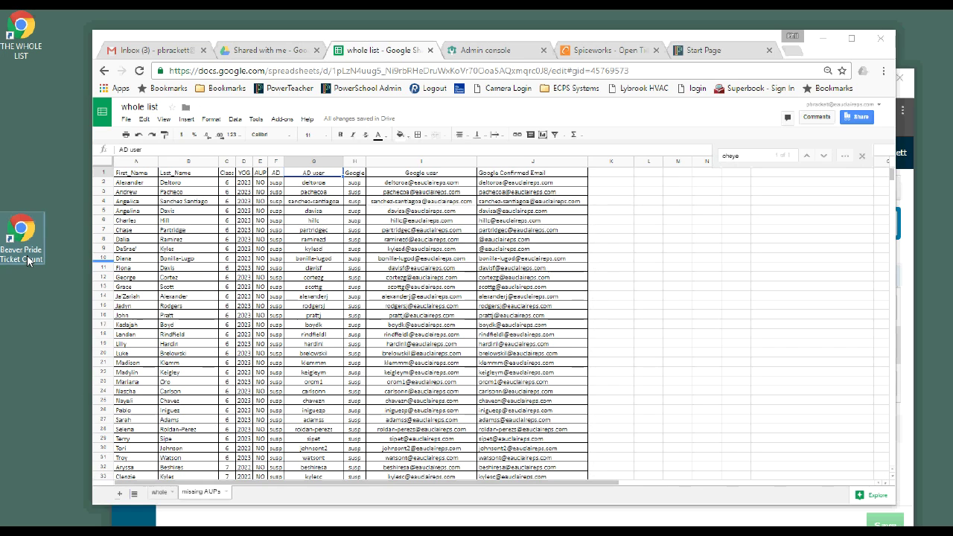
pyautogui.doubleClick(27, 255)
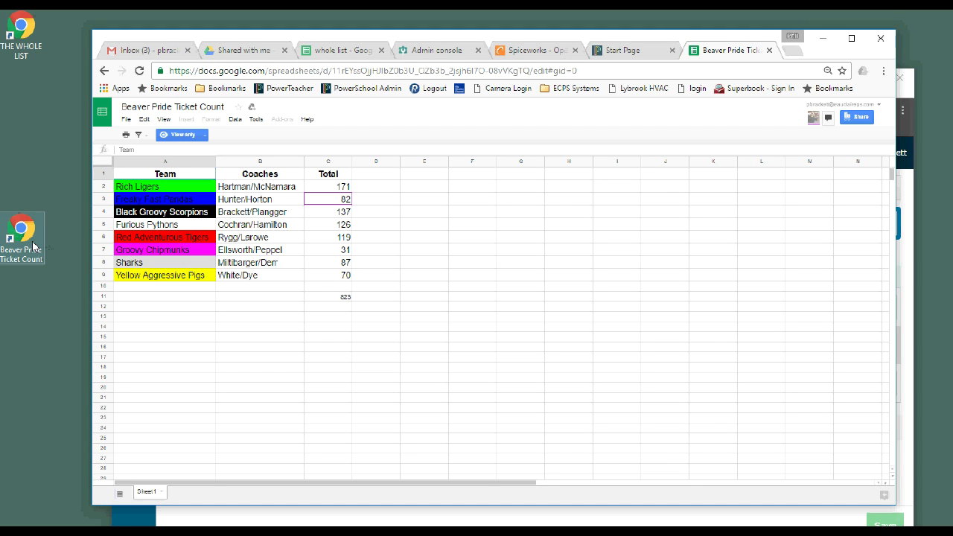
# Step: Close the spreadsheet tab and place the ticket count shortcut under THE WHOLE LIST
pyautogui.click(768, 51)
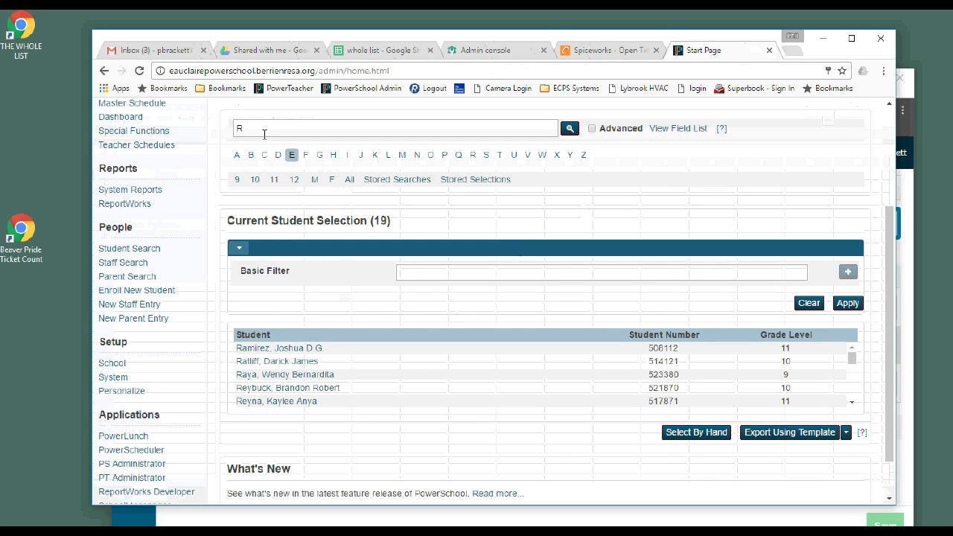
pyautogui.click(253, 50)
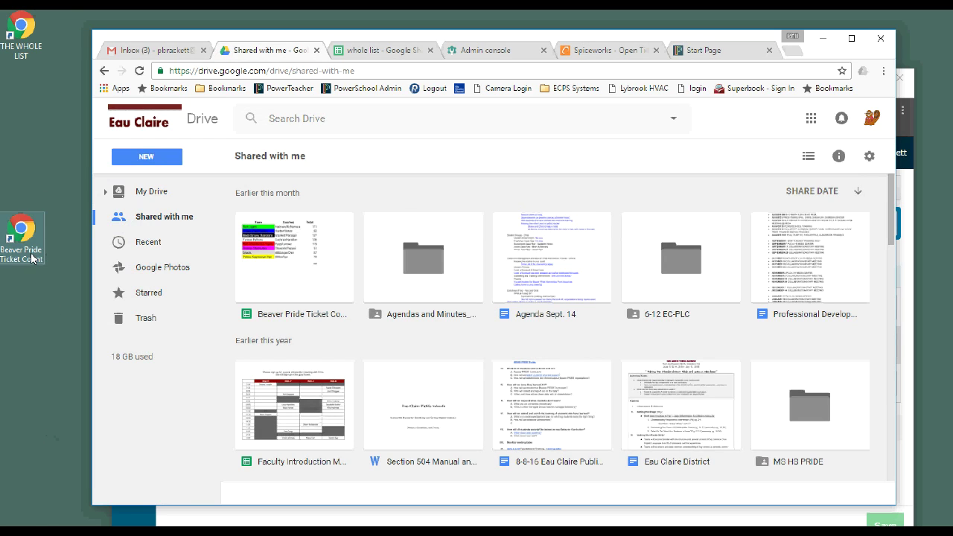
pyautogui.moveTo(22, 268); pyautogui.dragTo(22, 131)
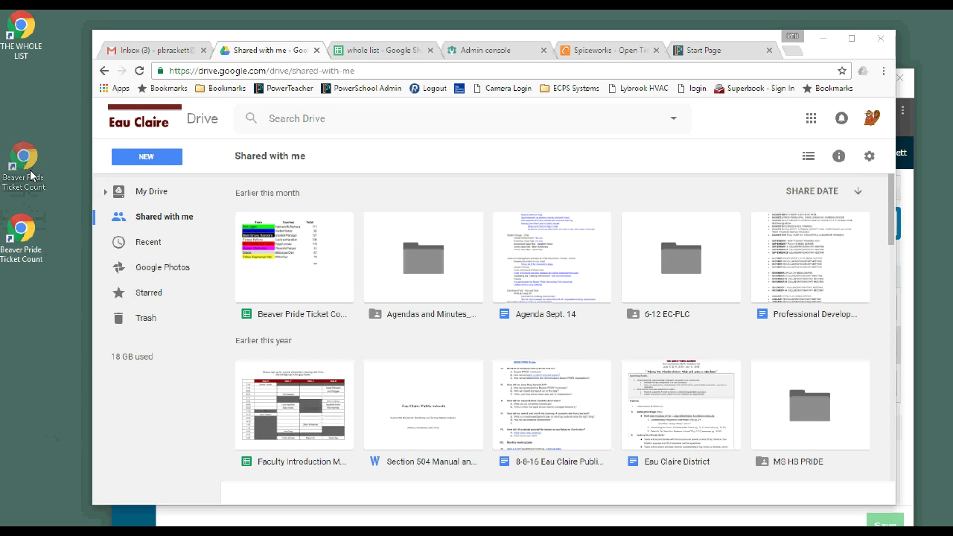
# Step: Create a 'Google Docs Shortcuts' desktop folder and move both spreadsheet shortcuts into it
pyautogui.rightClick(41, 228)
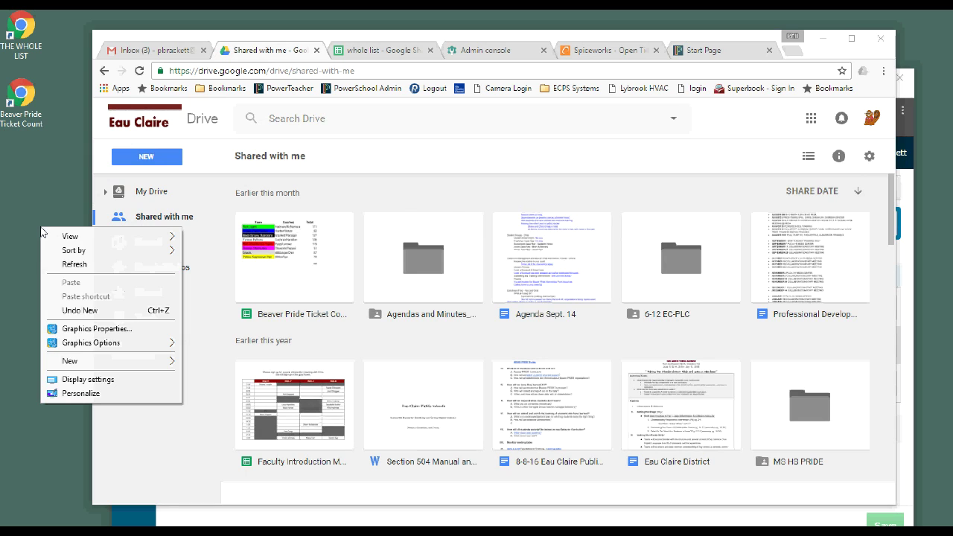
pyautogui.moveTo(90, 361)
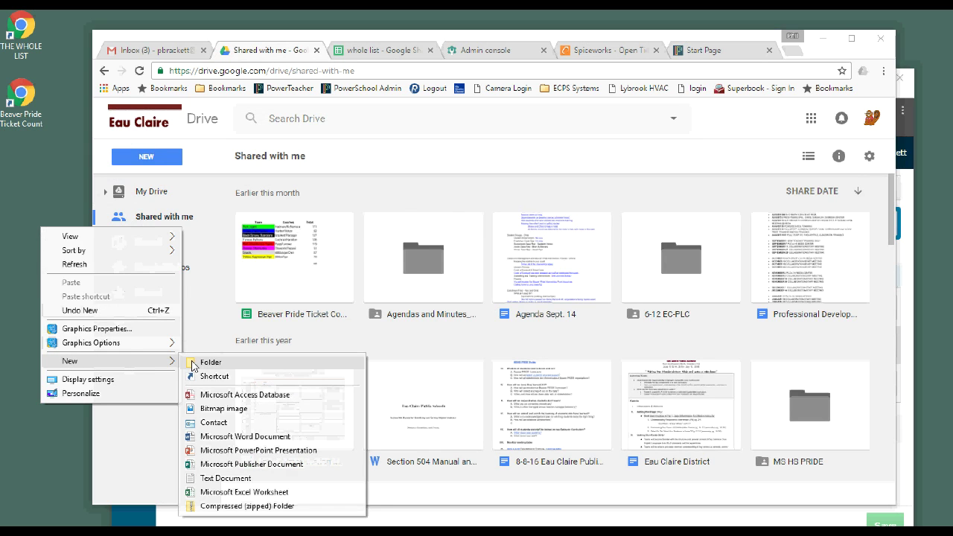
pyautogui.click(192, 364)
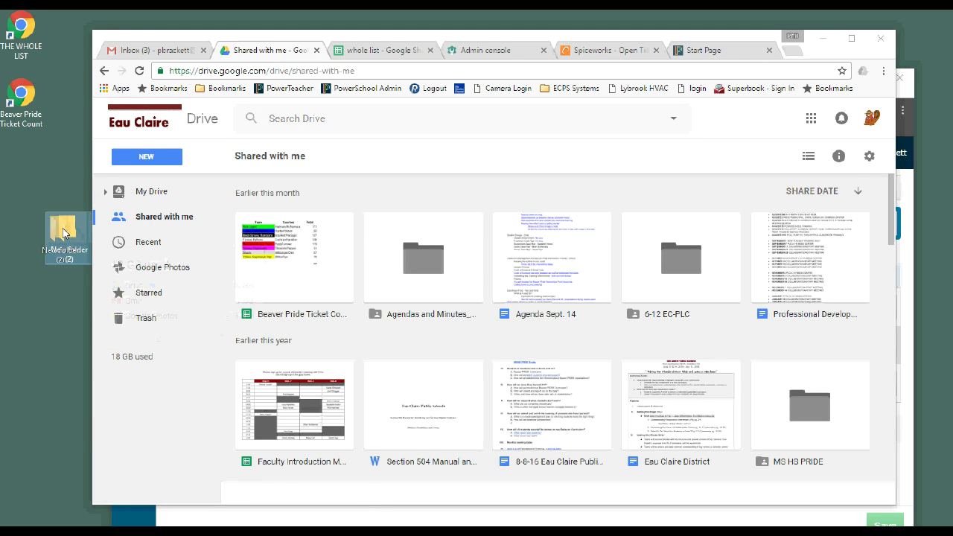
pyautogui.moveTo(64, 233); pyautogui.dragTo(43, 233)
pyautogui.press('F2')
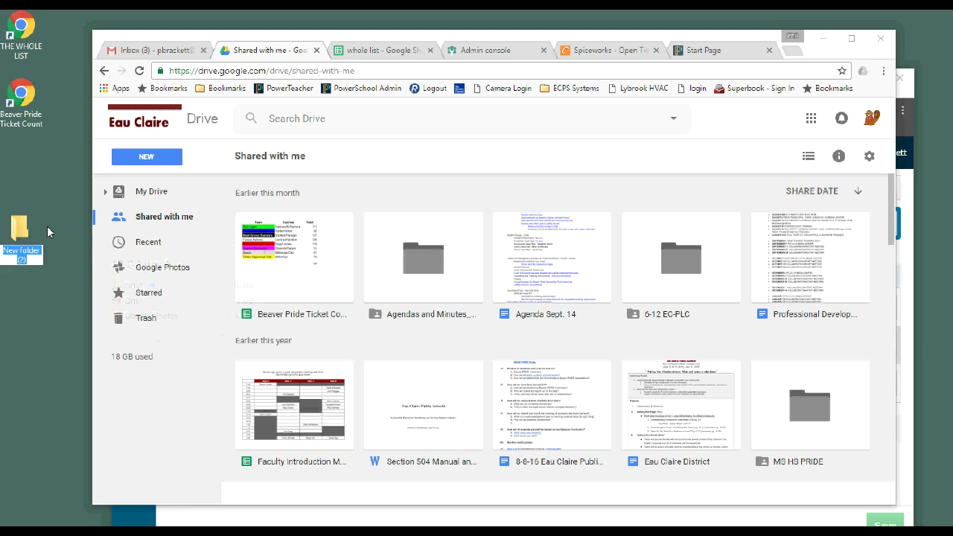
pyautogui.write('Google Do')
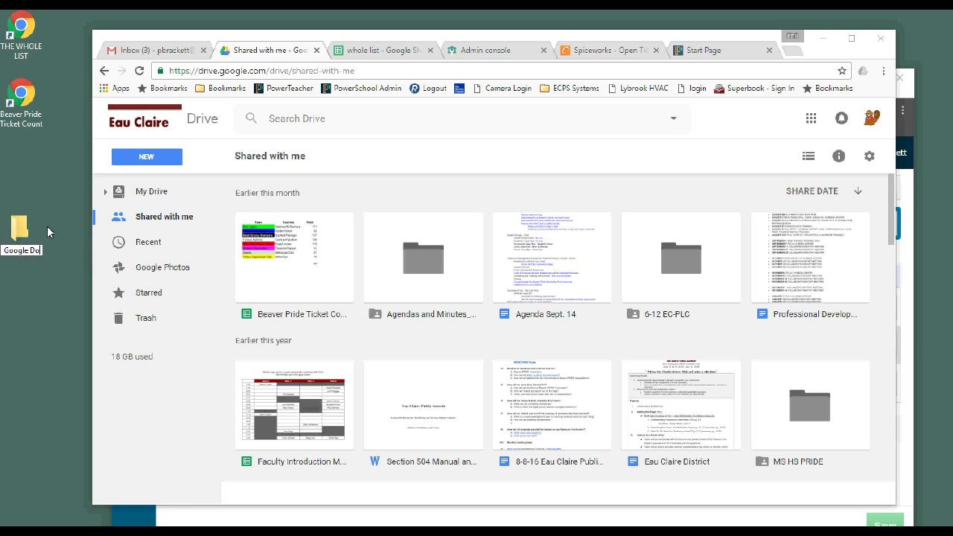
pyautogui.write('cs Sh')
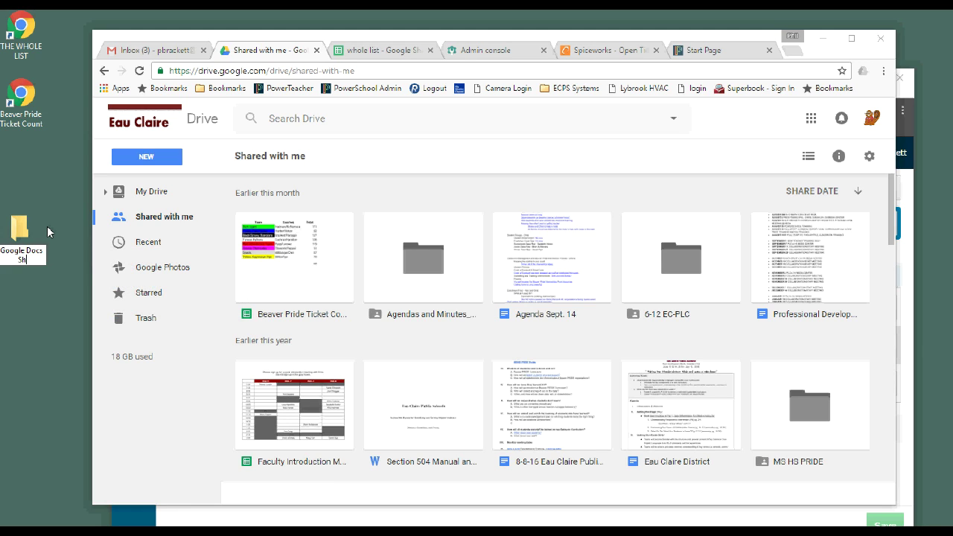
pyautogui.write('ortcuts')
pyautogui.press('Return')
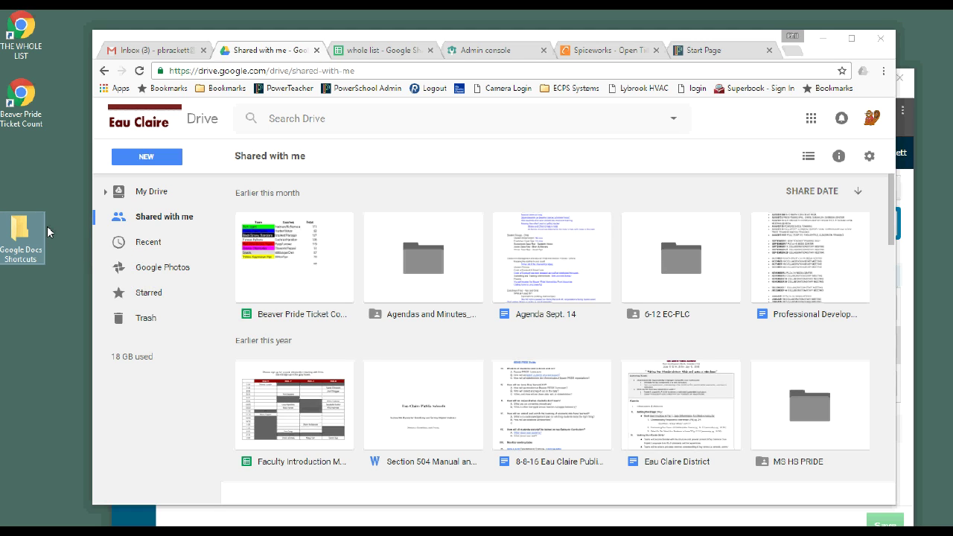
pyautogui.moveTo(66, 17)
pyautogui.mouseDown()
pyautogui.moveTo(25, 104)
pyautogui.moveTo(35, 225)
pyautogui.moveTo(37, 79)
pyautogui.mouseUp()
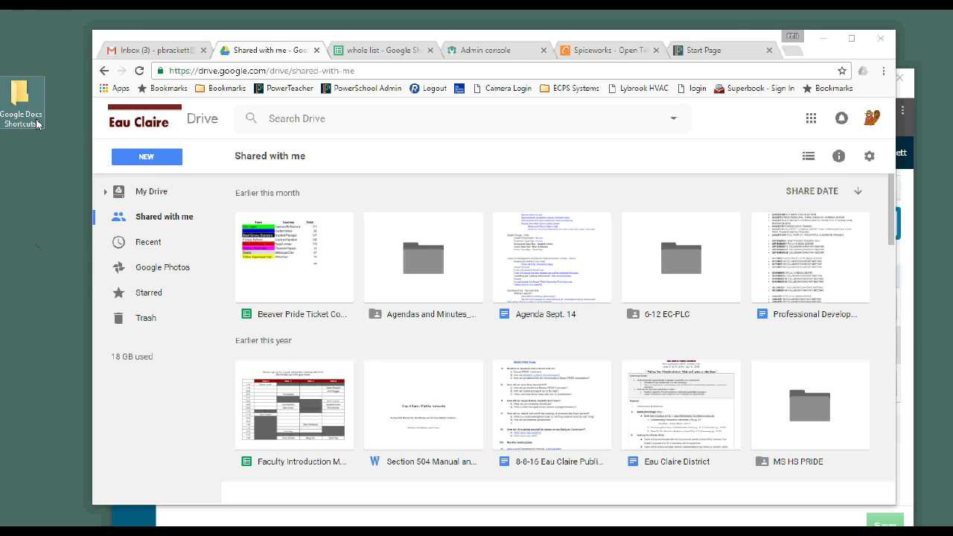
pyautogui.click(30, 156)
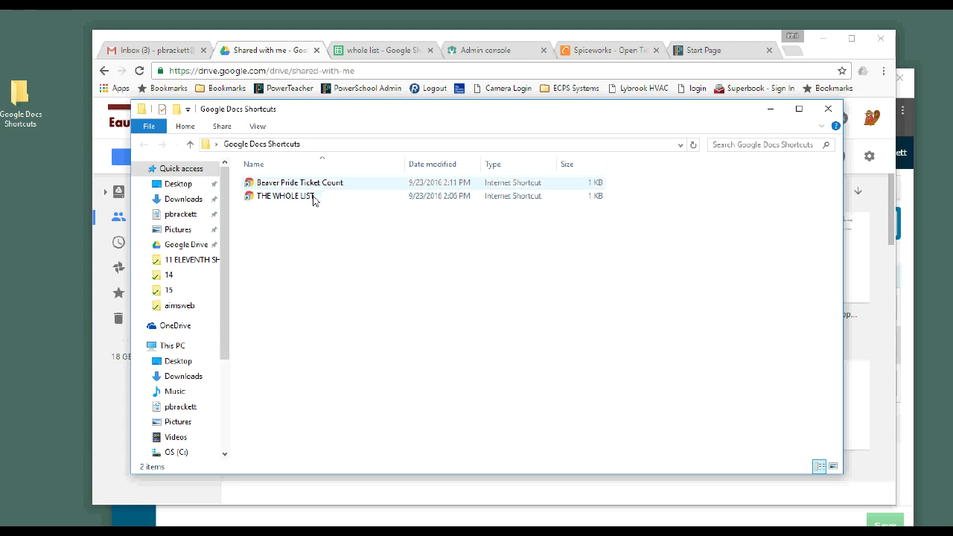
# Step: Begin a new shortcut inside the Google Docs Shortcuts folder, then cancel the wizard
pyautogui.click(312, 197)
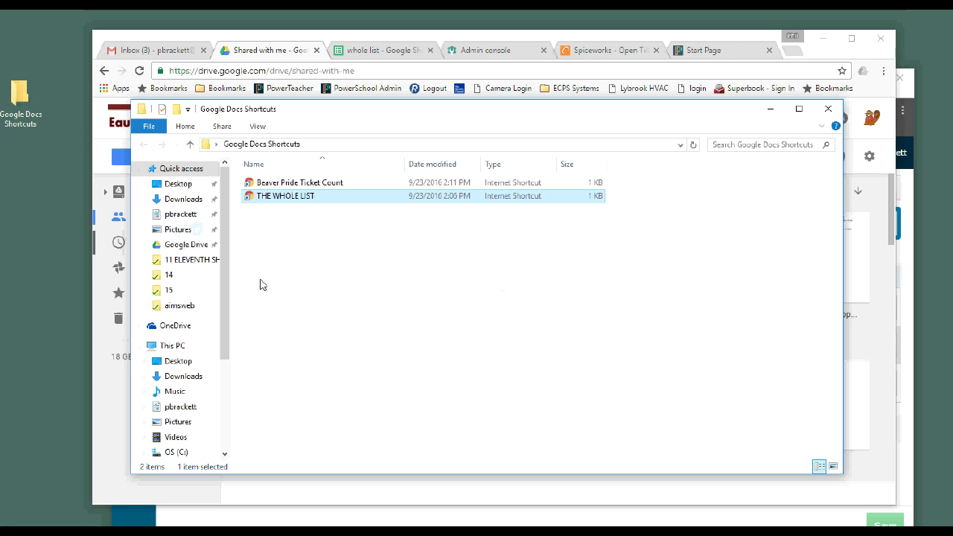
pyautogui.rightClick(310, 282)
pyautogui.moveTo(380, 431)
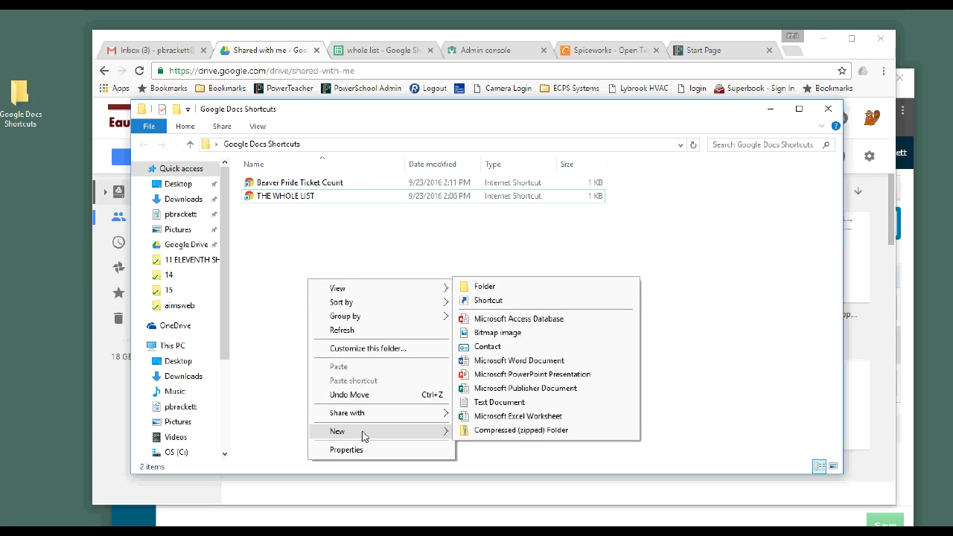
pyautogui.click(488, 301)
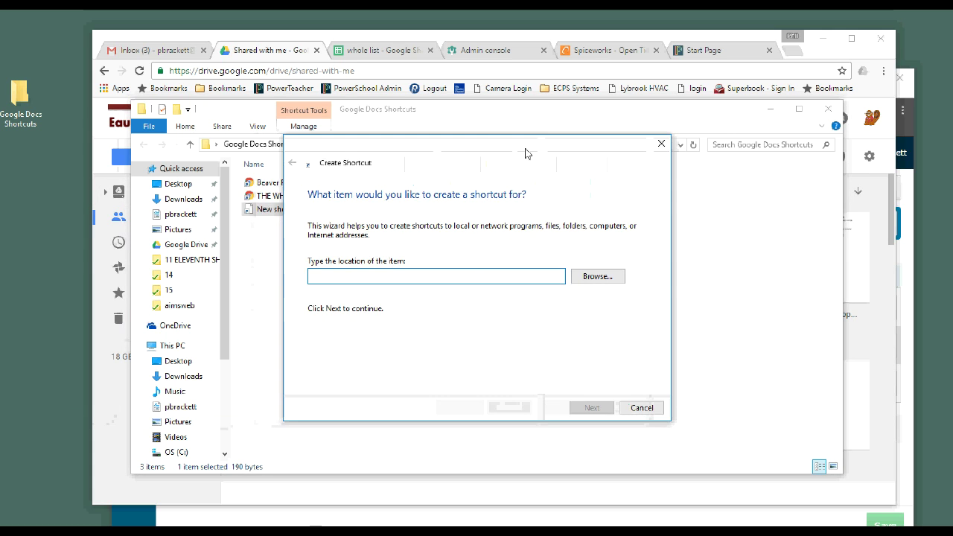
pyautogui.click(640, 407)
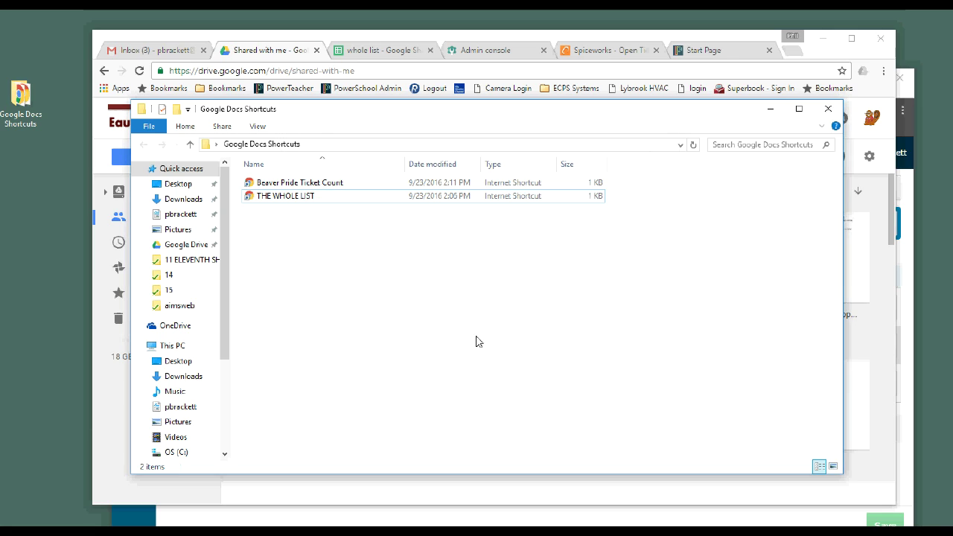